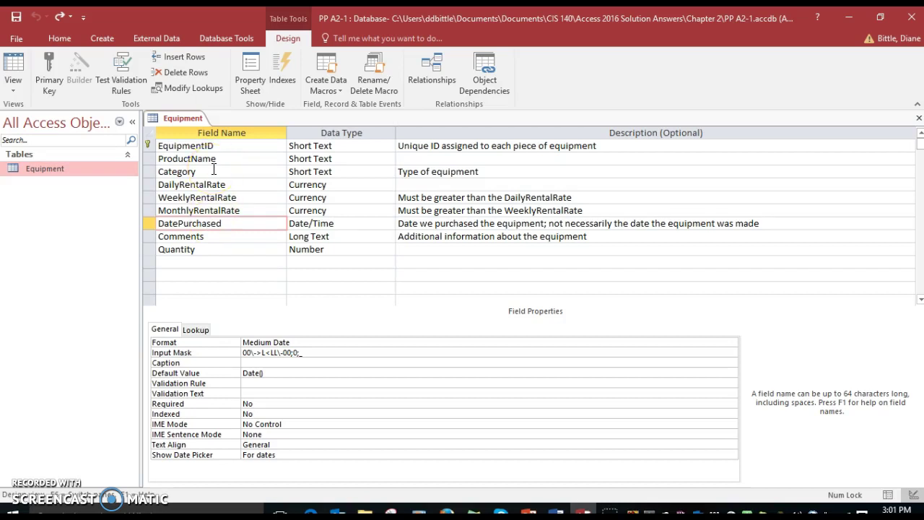
Set the DatePurchased field's validation rule to >=#01/01/2018# And <=#12/31/2018#.
click(257, 384)
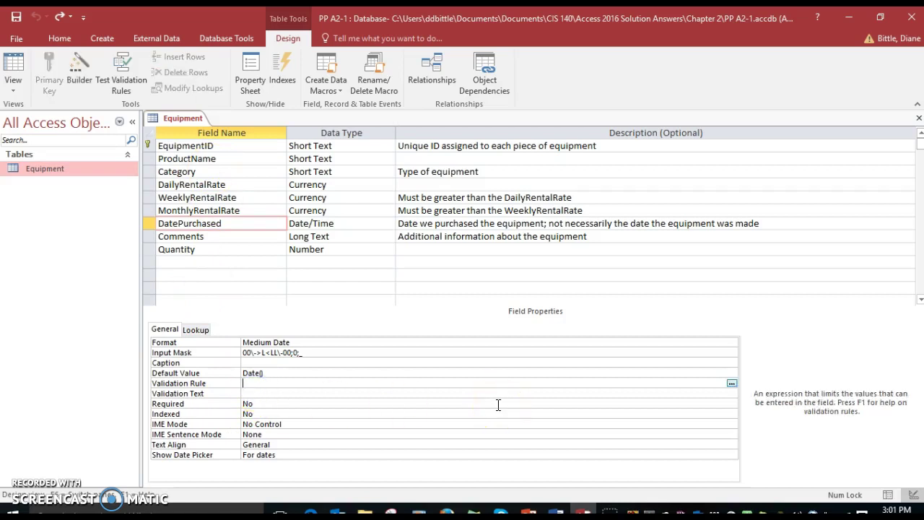
text(>=1/1/2018)
key(Return)
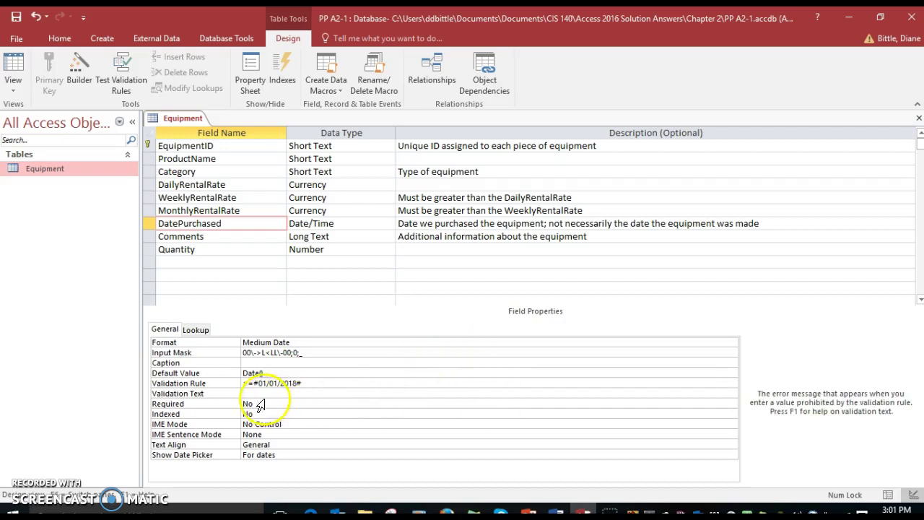
click(301, 384)
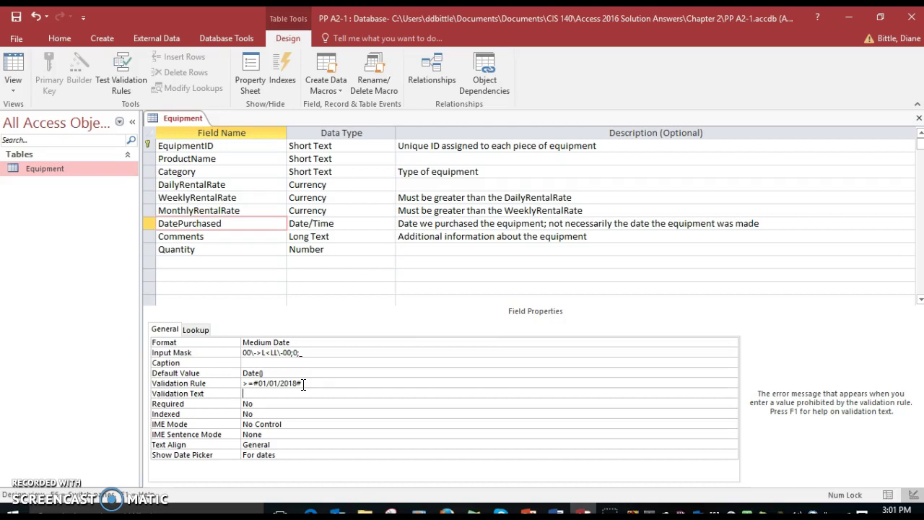
key(Return)
click(303, 383)
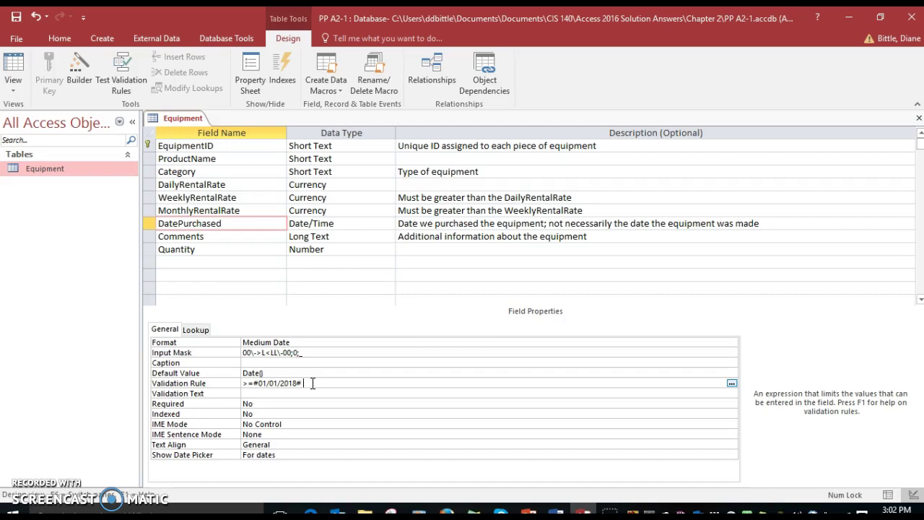
text(AND <=12/31/18)
key(Return)
Set the DatePurchased field's validation text to "Please make sure the date is in the year 2018.".
click(340, 424)
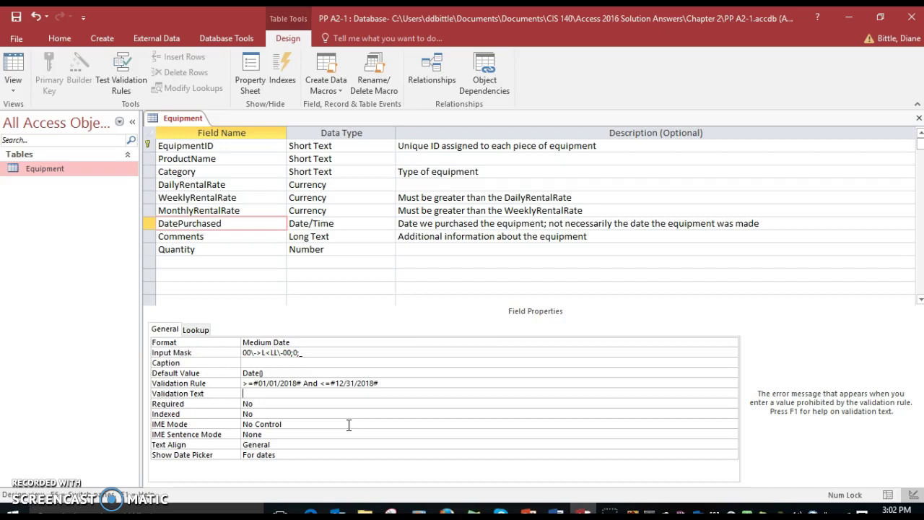
text(Please make sure the dat)
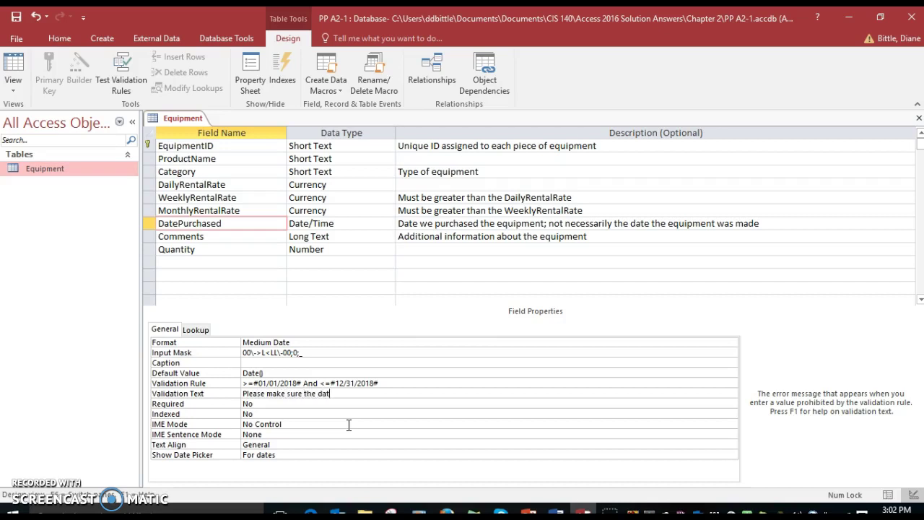
text(e is in the year 2018.)
Save the Equipment table, test existing data against the new DatePurchased rule, and keep the new setting.
click(14, 17)
click(409, 304)
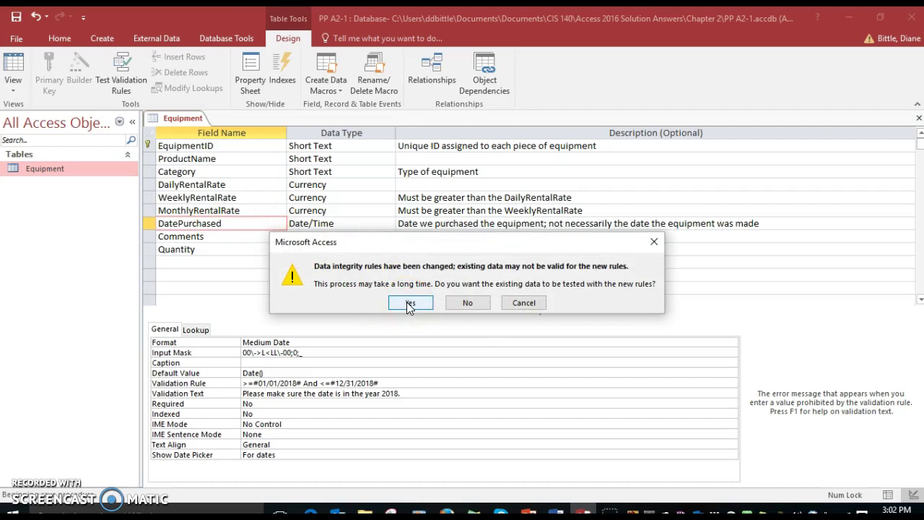
click(411, 315)
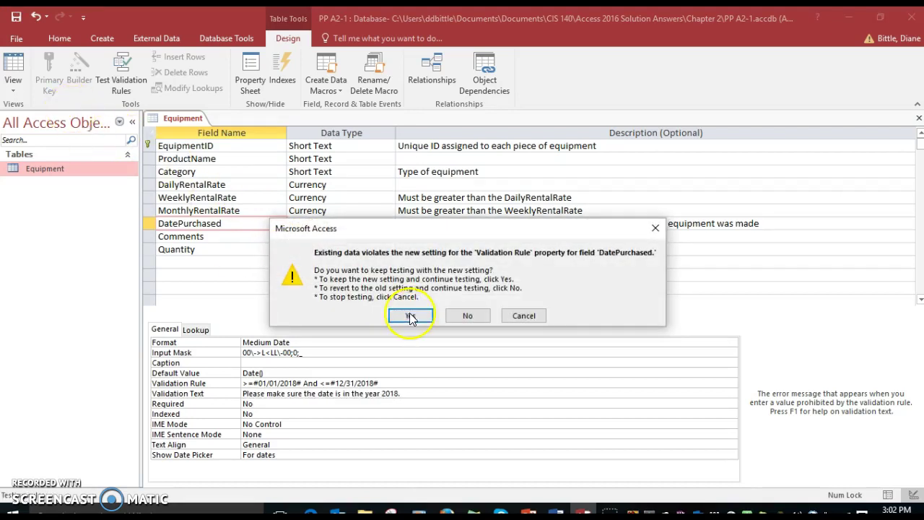
Try entering 10-Jan-17 as the DatePurchased of the portable generator record in Datasheet View, and clear the entry.
click(13, 68)
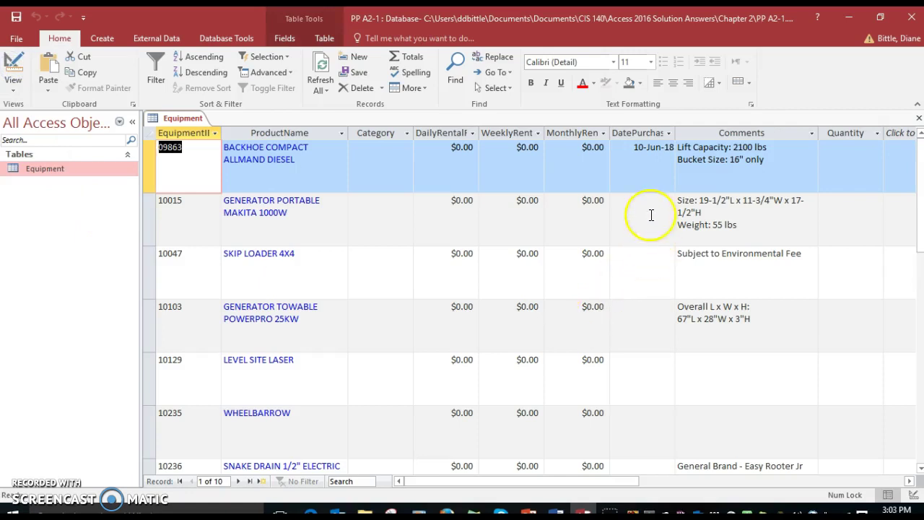
click(651, 203)
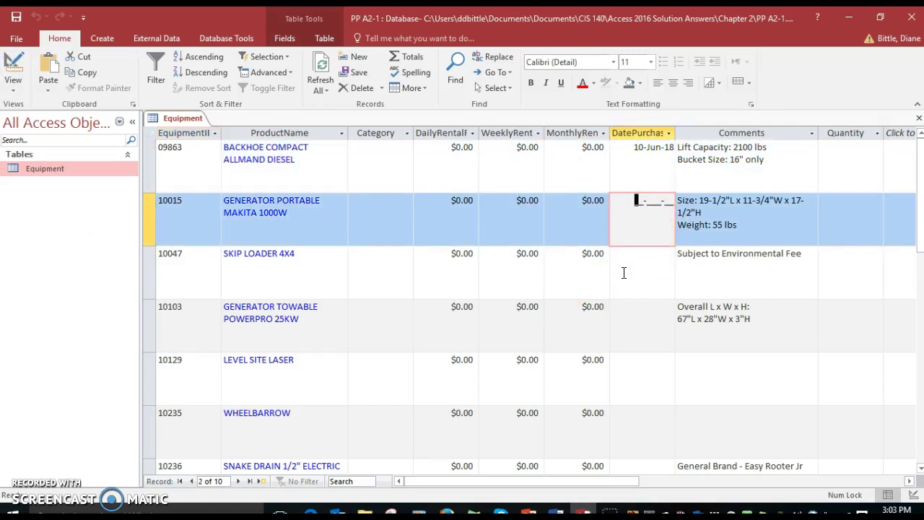
text(10-Jan-17)
key(Return)
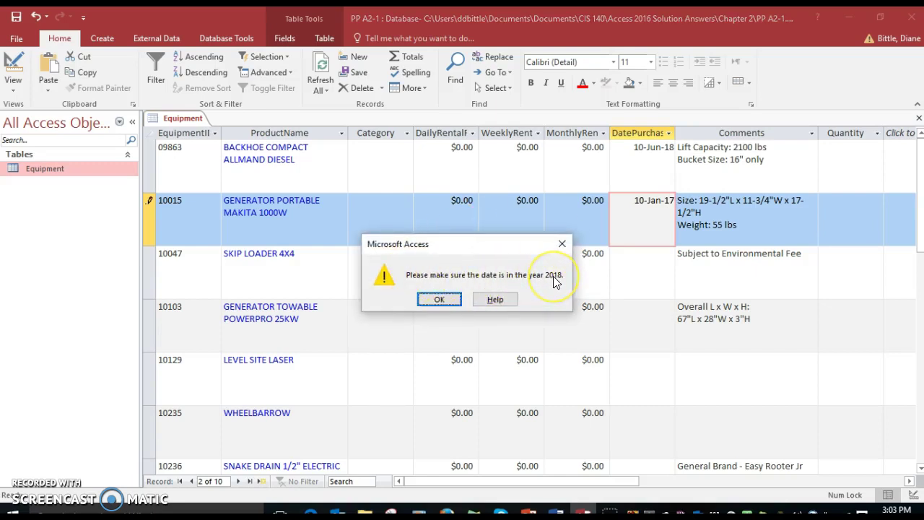
click(442, 298)
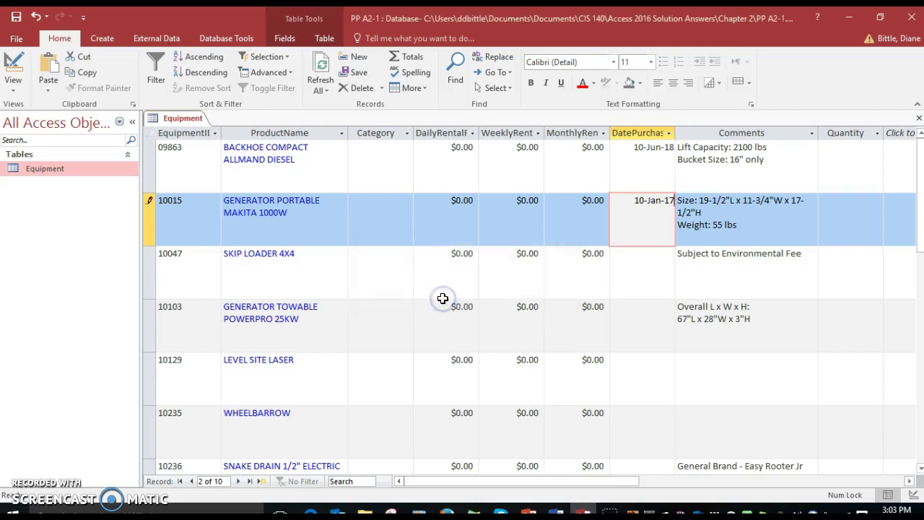
key(BackSpace)
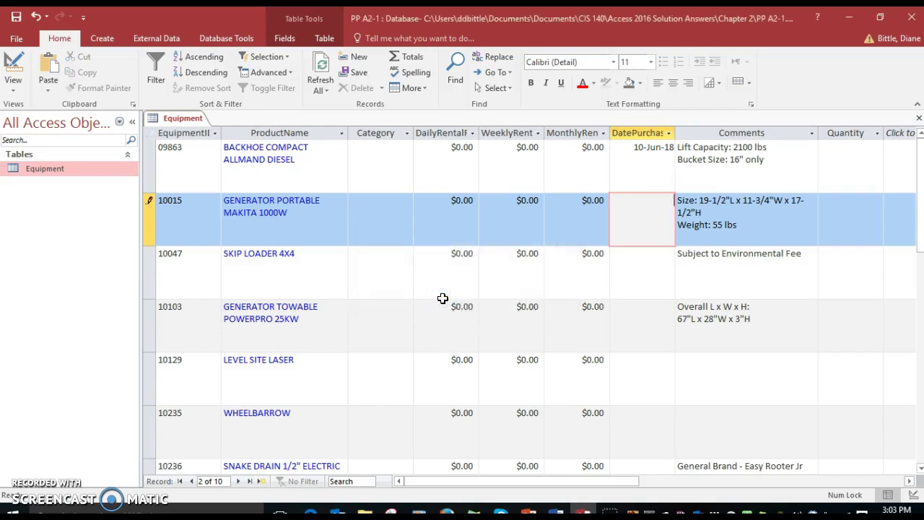
Return the Equipment table to Design View and select the DailyRentalRate field.
click(19, 65)
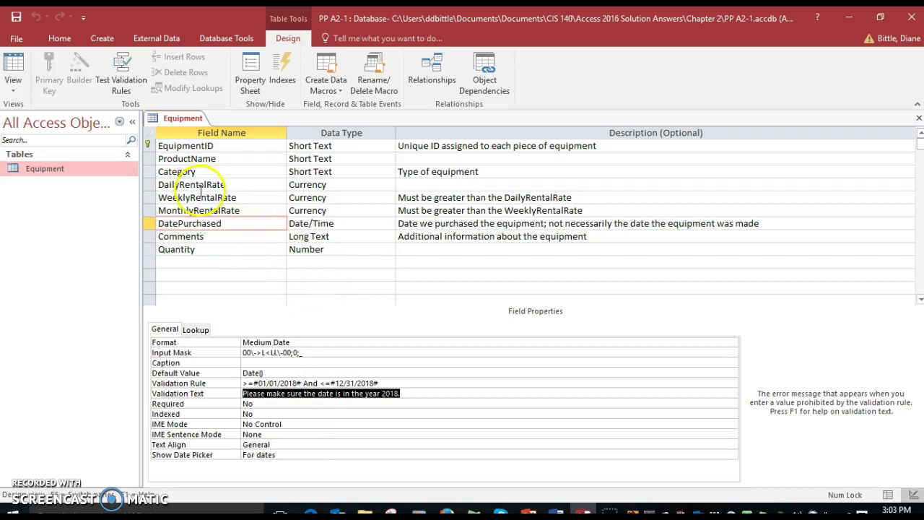
click(170, 184)
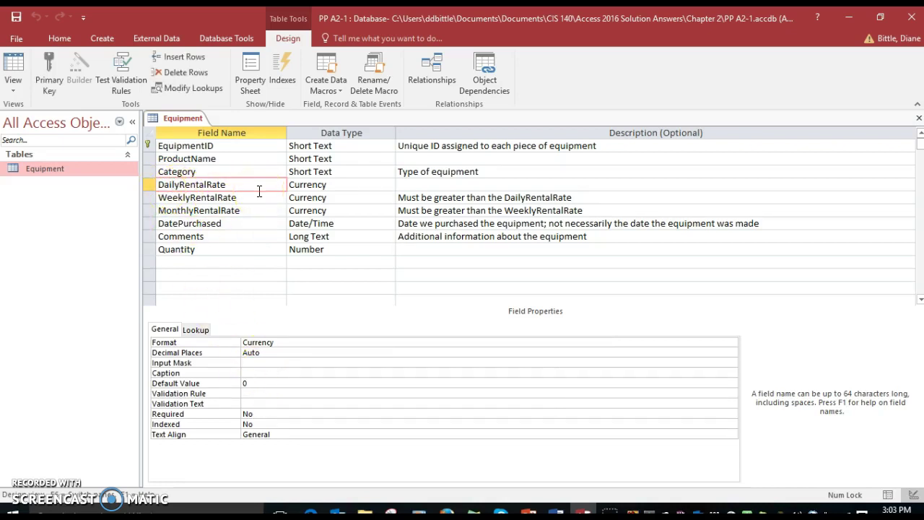
click(14, 62)
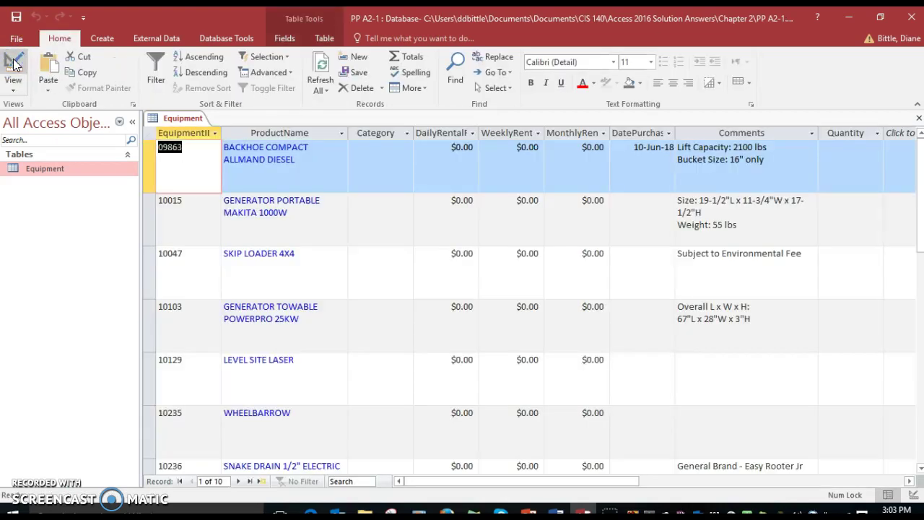
click(13, 85)
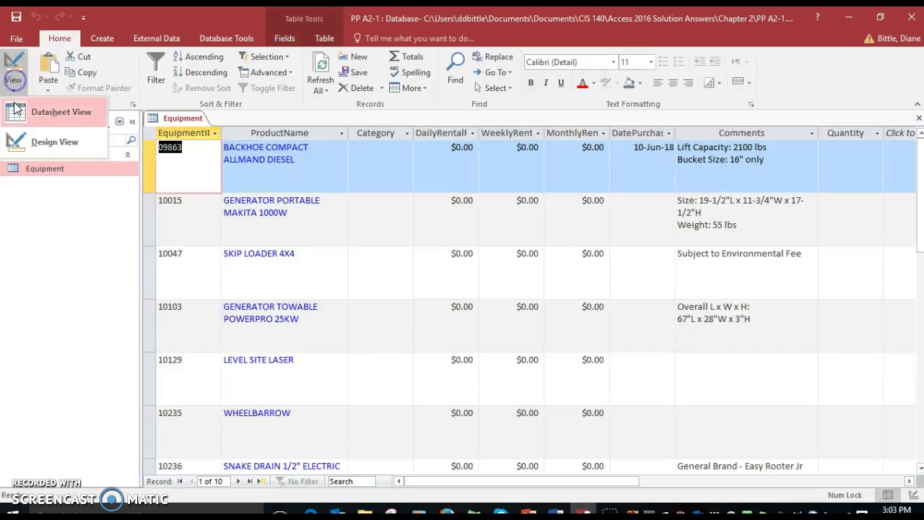
click(18, 138)
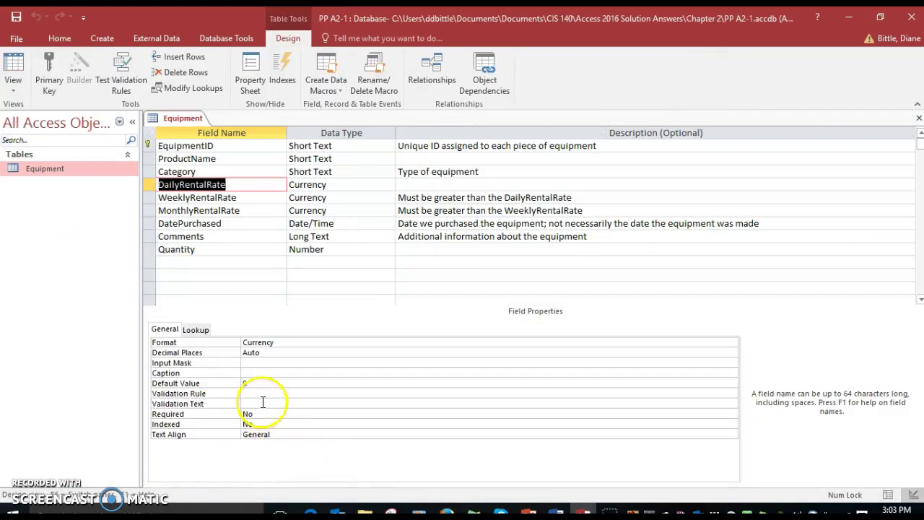
Give the DailyRentalRate field the validation rule >=100 and the validation text "The rate must be greater than 100.".
click(256, 393)
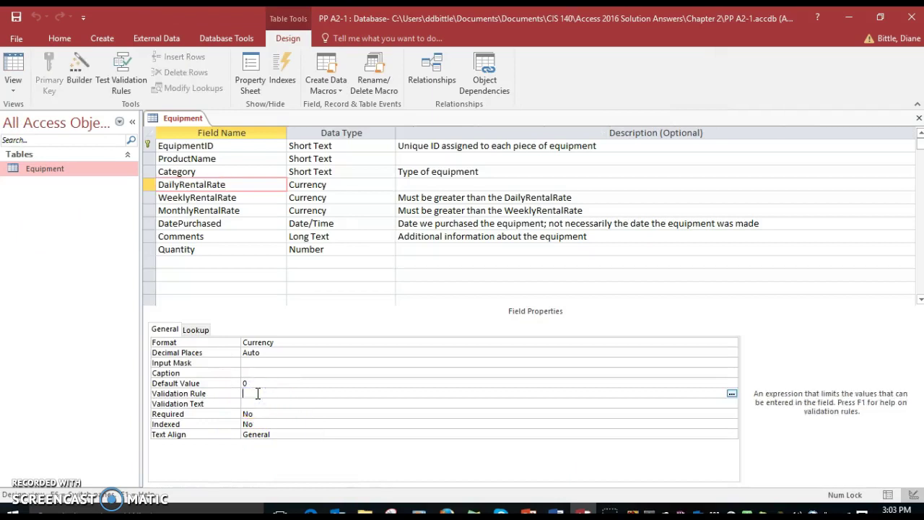
text(>=100)
click(258, 402)
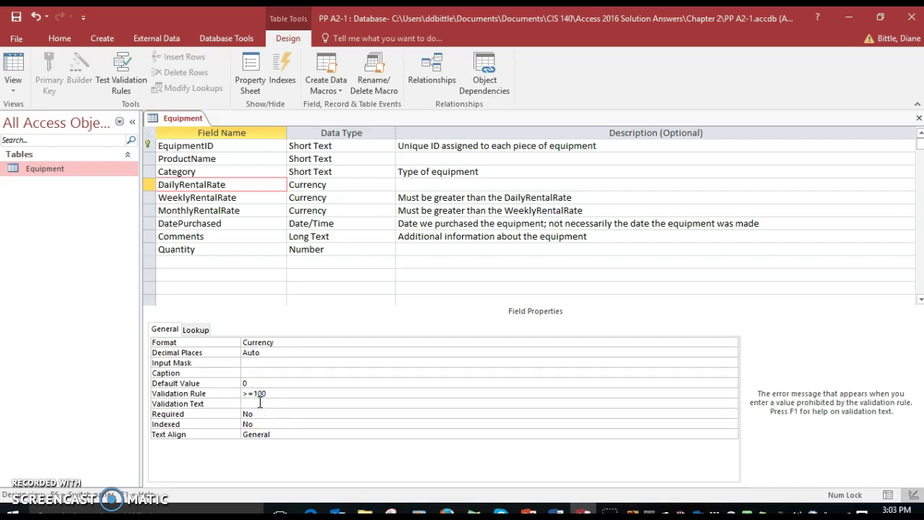
text(The date must be greater than)
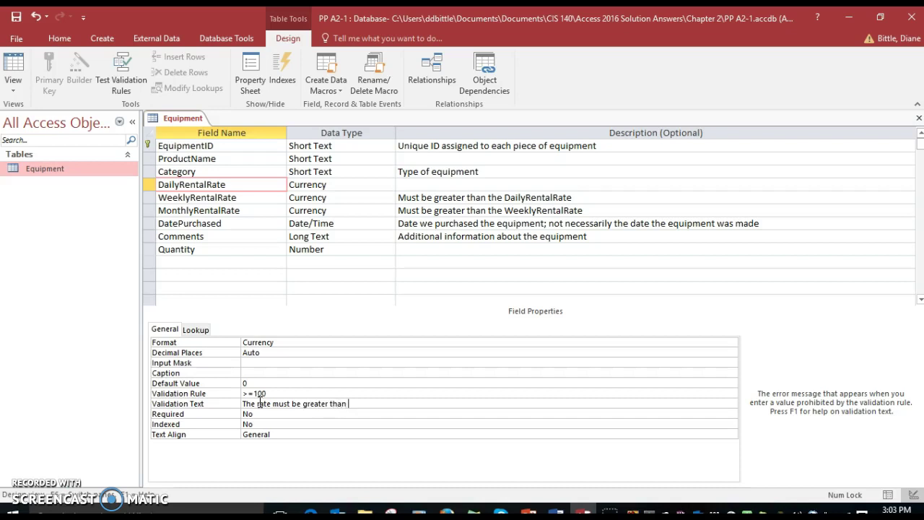
text( 100.)
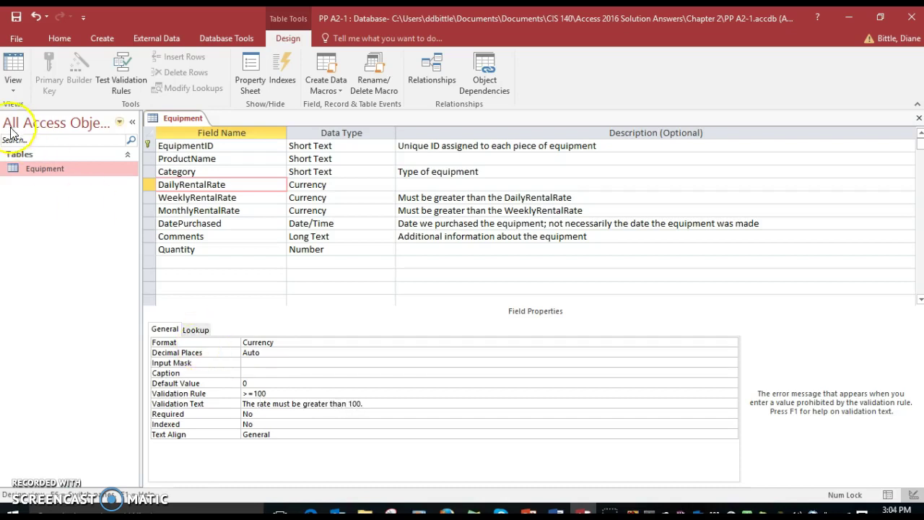
Save the table design, test existing data against the DailyRentalRate rule, and keep the new setting.
click(21, 21)
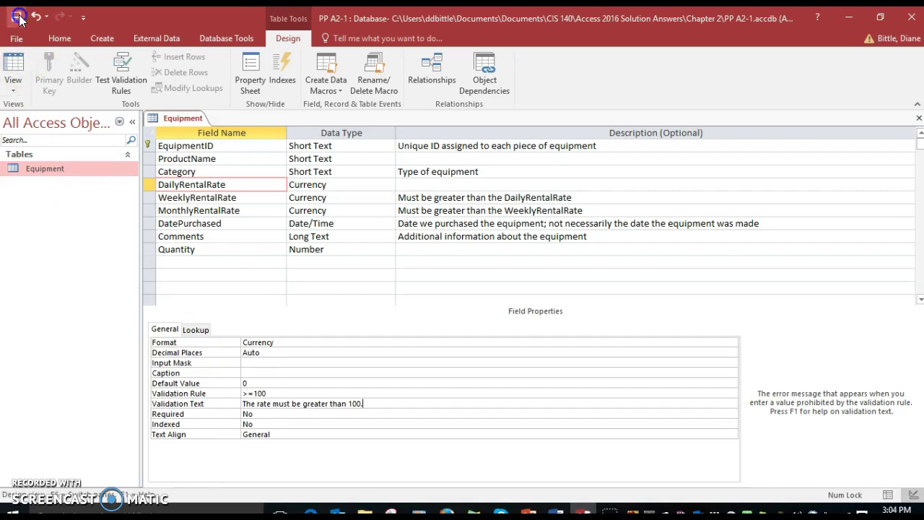
click(406, 302)
click(407, 312)
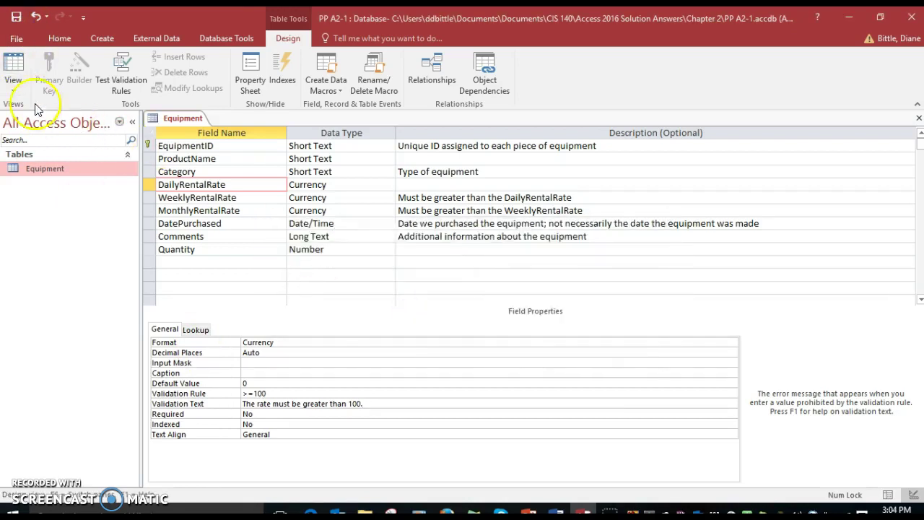
Try entering 50 in the backhoe record's daily rental rate in Datasheet View, and remove the added digits.
click(15, 67)
click(433, 150)
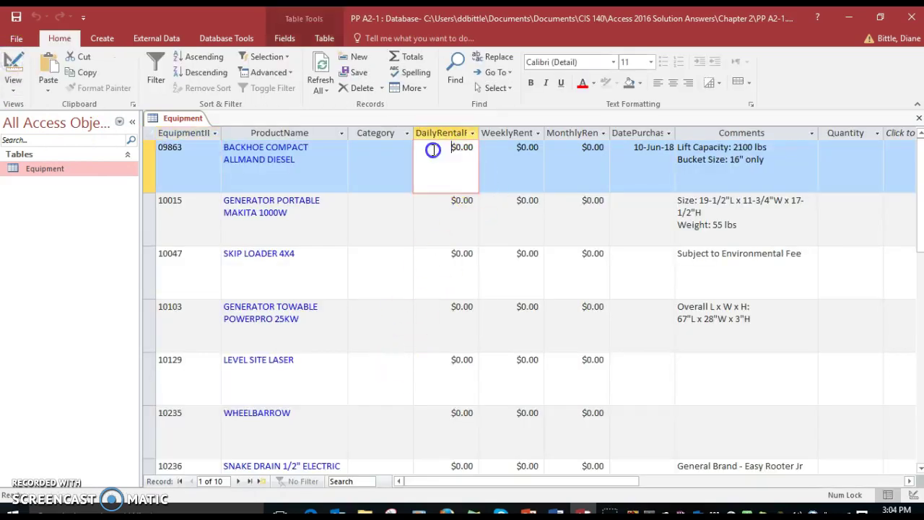
text(50)
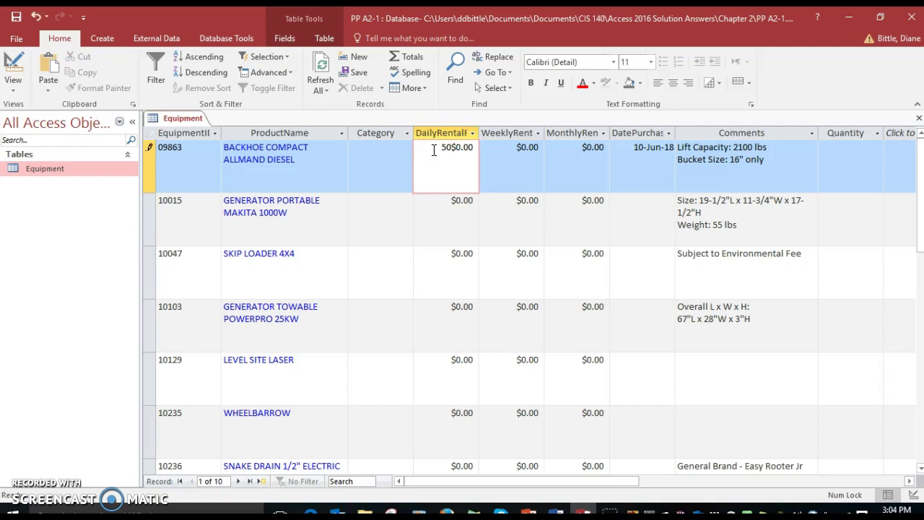
click(433, 154)
key(BackSpace)
key(BackSpace)
click(395, 158)
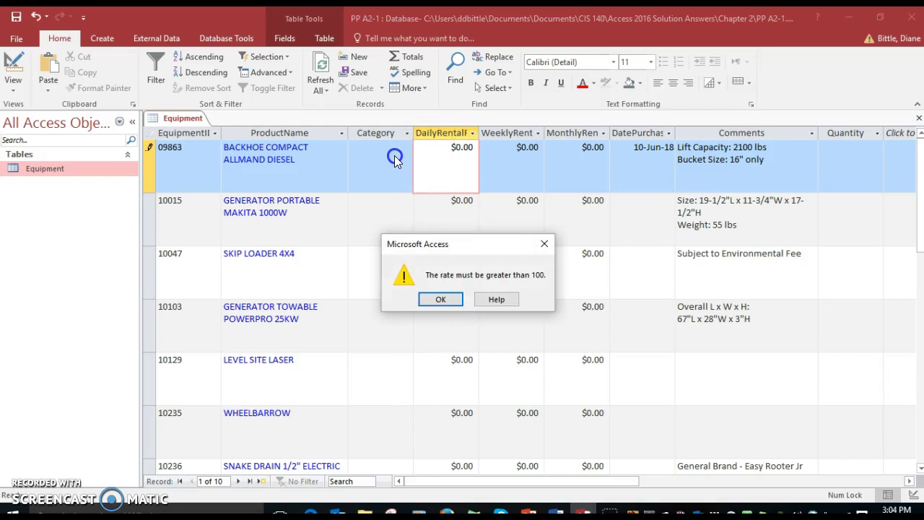
click(438, 300)
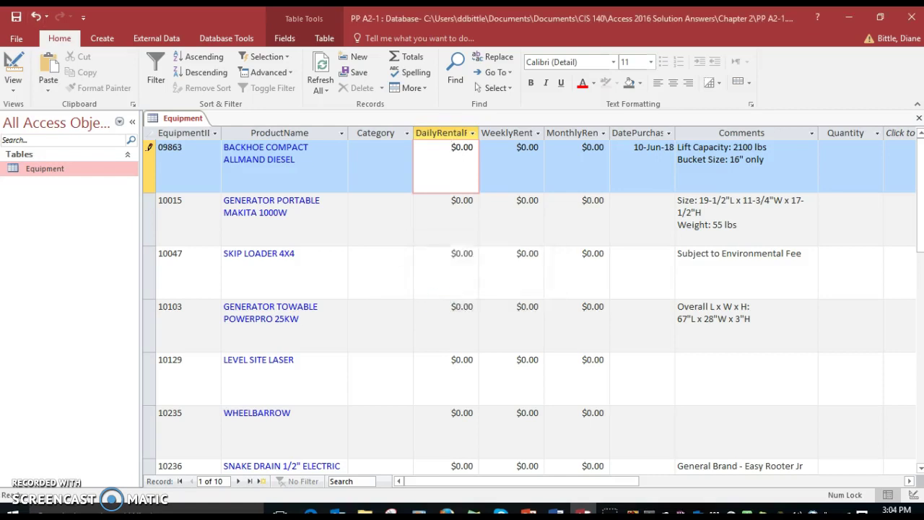
Try to switch the Equipment table back to Design View.
click(14, 63)
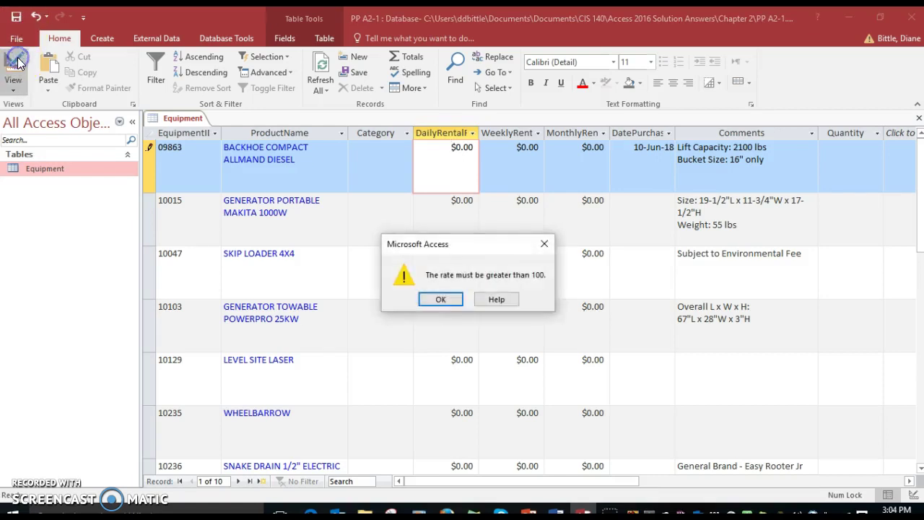
click(440, 301)
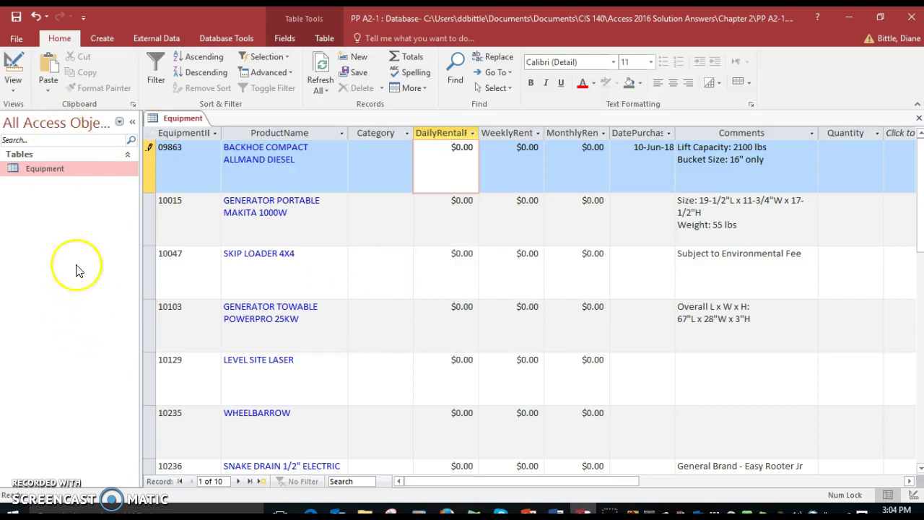
click(13, 85)
click(12, 143)
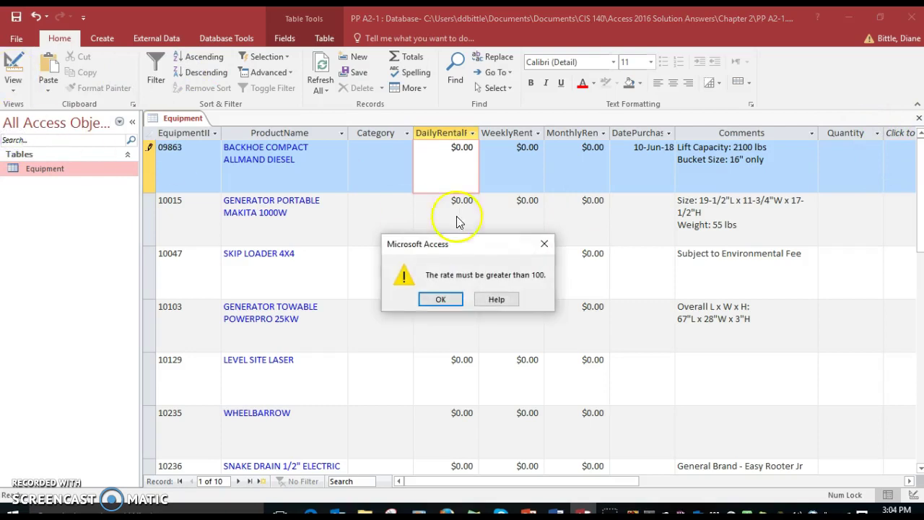
click(439, 299)
Set the backhoe record's daily rental rate to 100, replacing the cell's entire contents.
text(1)
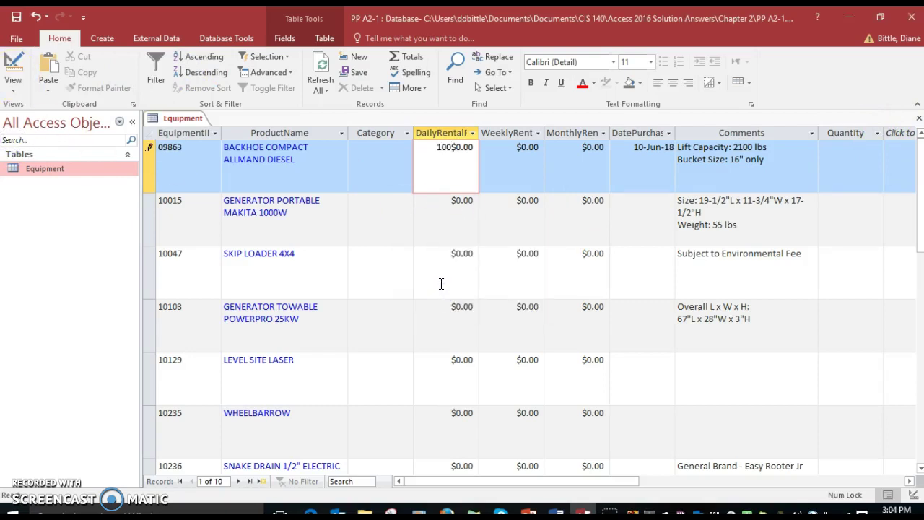
text(00)
key(Return)
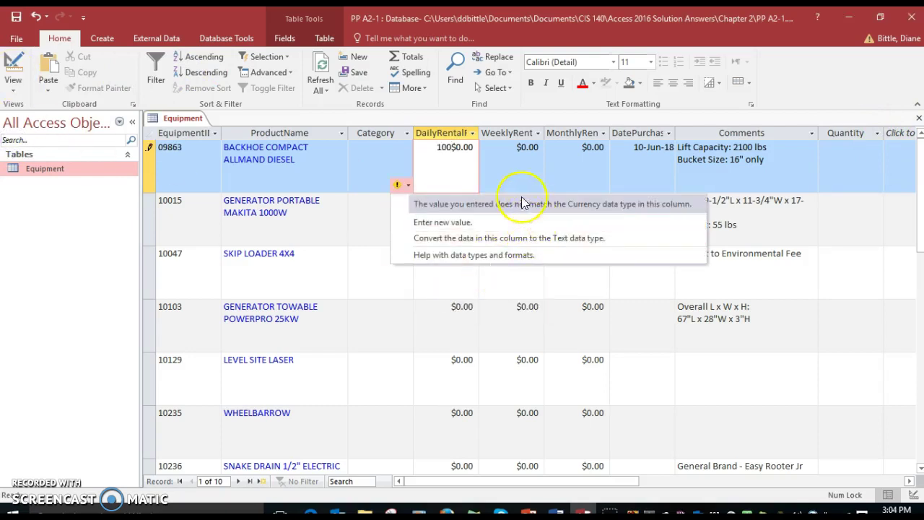
click(468, 158)
drag(469, 153, 398, 144)
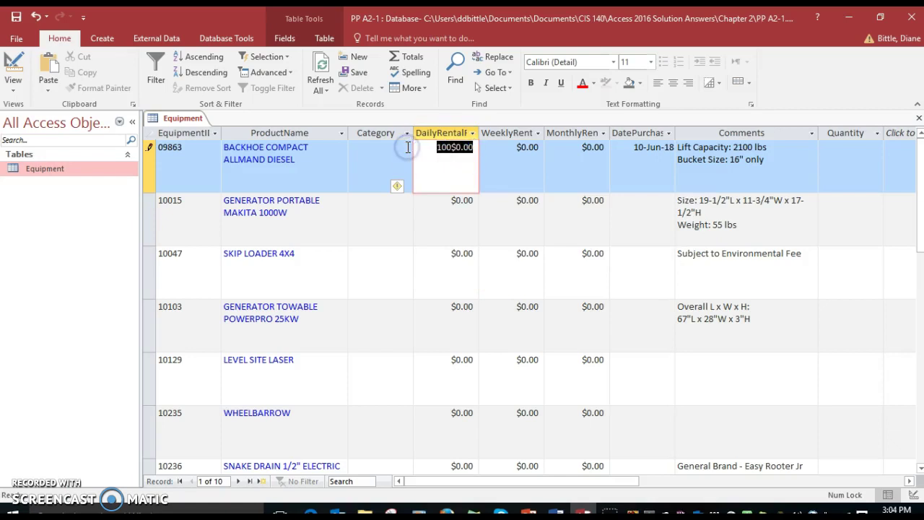
text(100)
key(Tab)
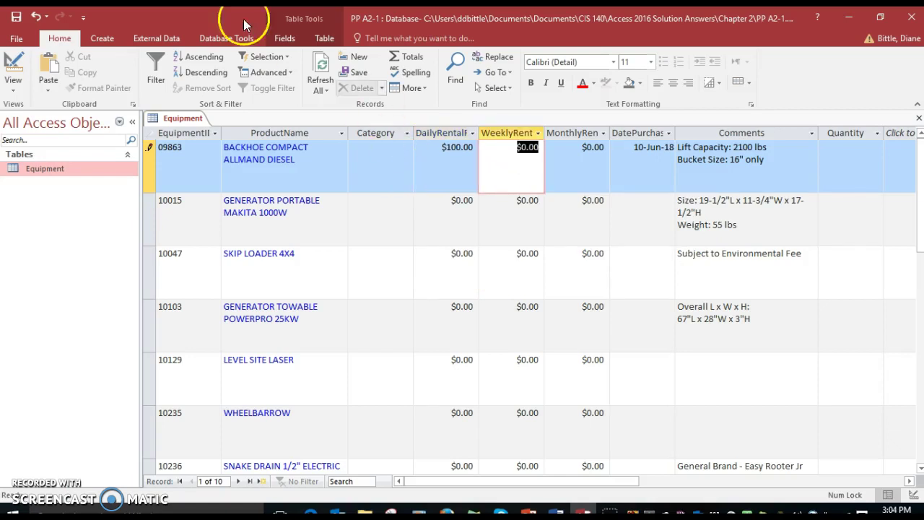
Return the Equipment table to Design View and examine the field properties of ProductName and EquipmentID.
click(9, 88)
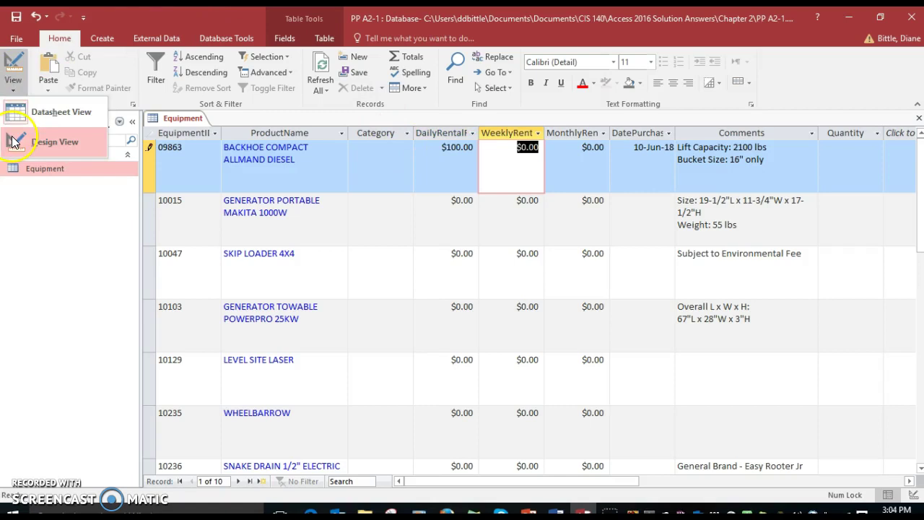
click(12, 142)
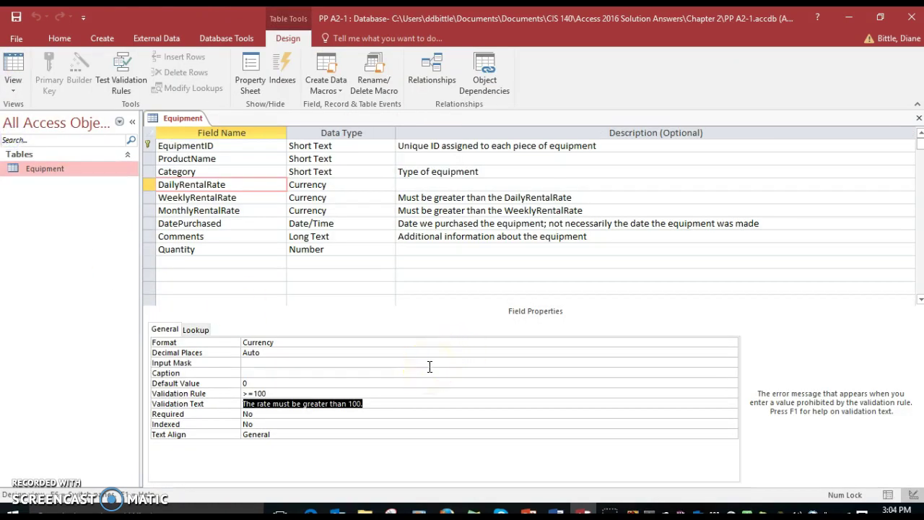
click(179, 158)
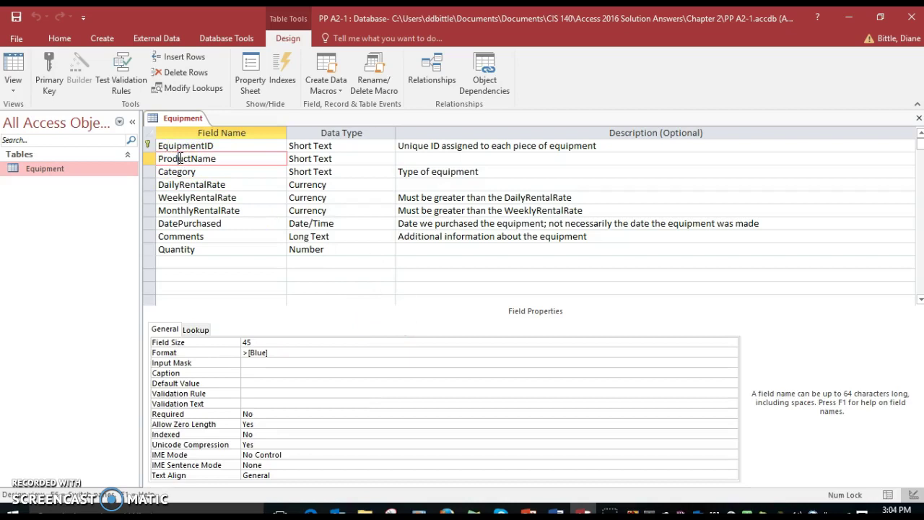
click(162, 145)
click(211, 146)
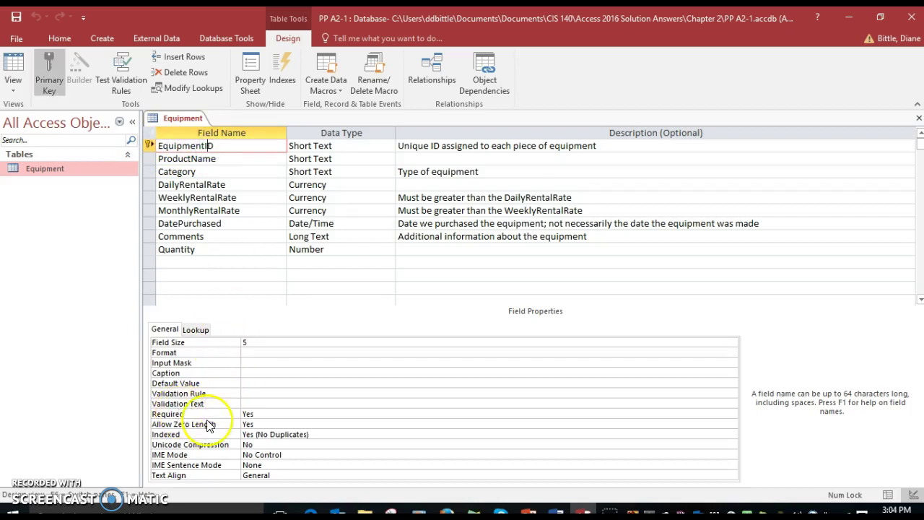
Give the ProductName field the validation rule Is Not Null and the validation text "You must enter a product name.".
click(180, 159)
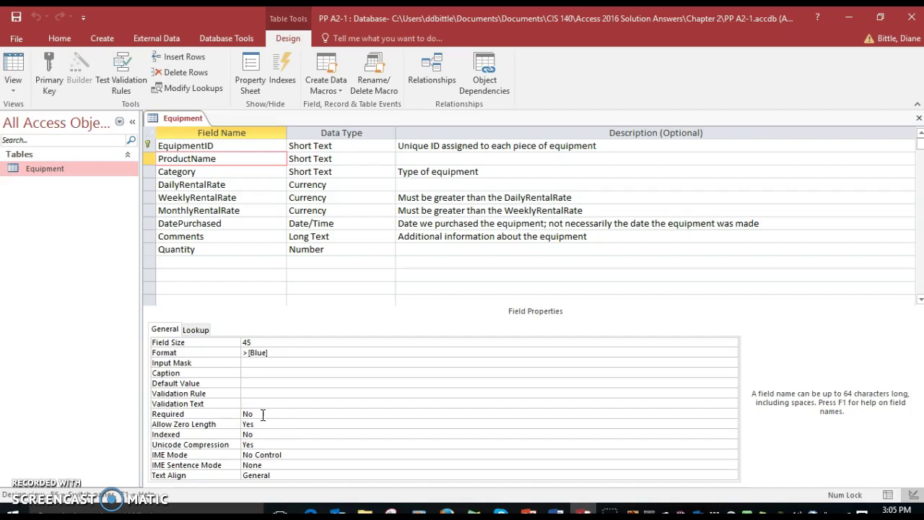
click(257, 391)
click(257, 391)
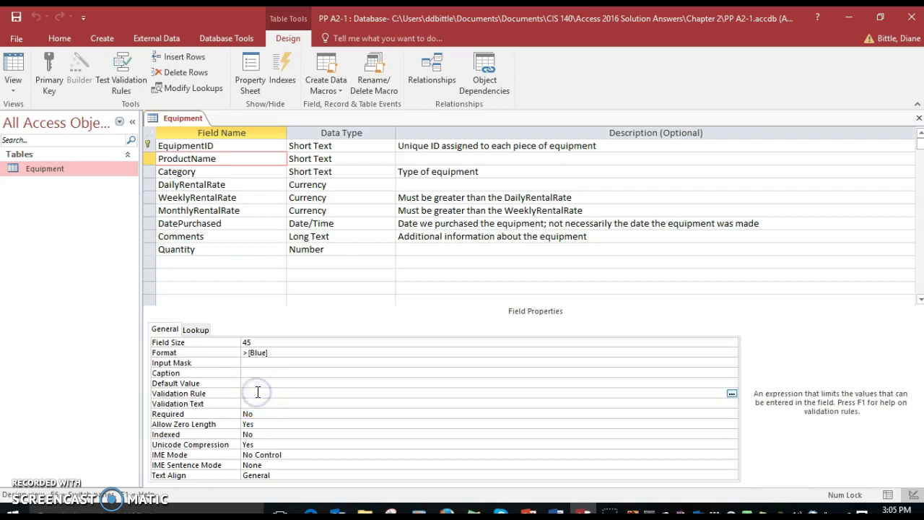
text(Not Null)
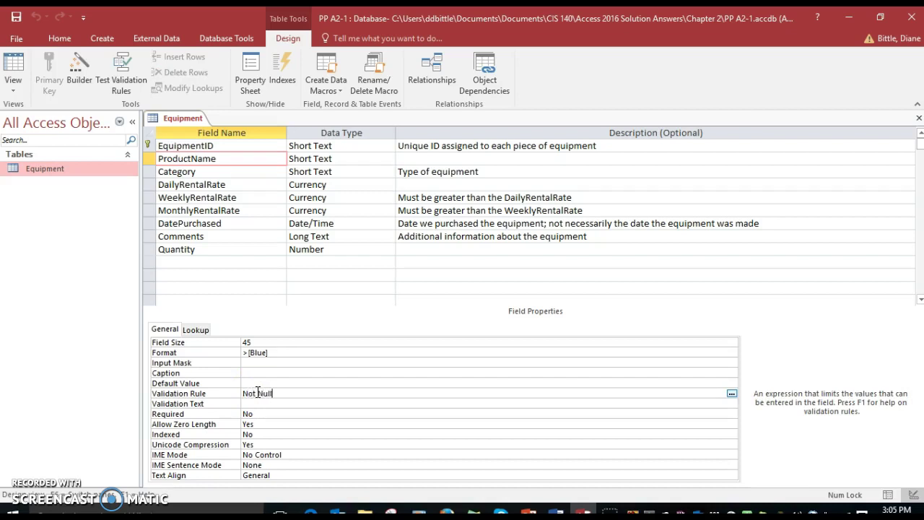
key(Return)
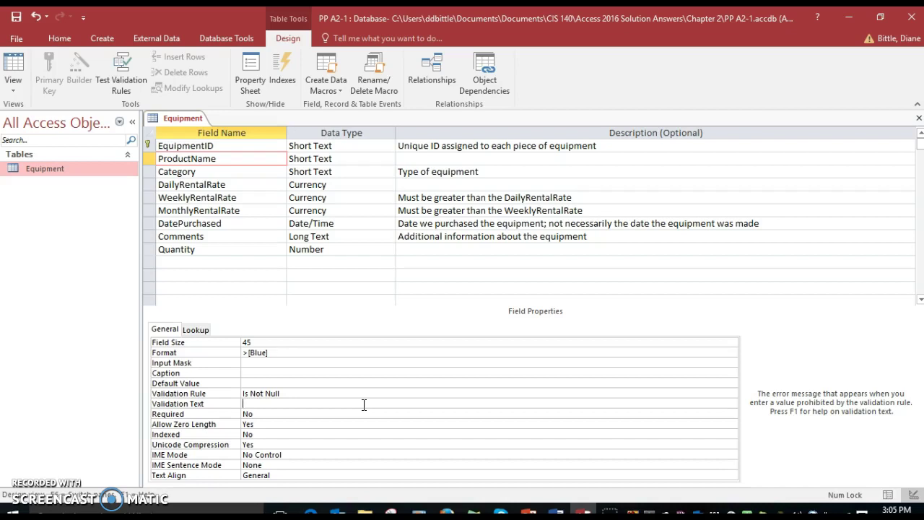
text(You must enter a product name)
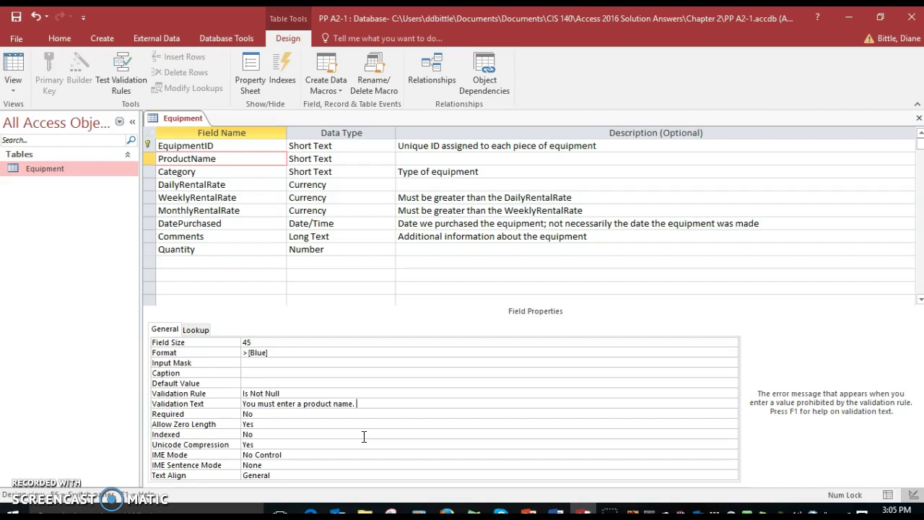
Save the table design with the new ProductName rule and switch the Equipment table to Datasheet View.
click(13, 76)
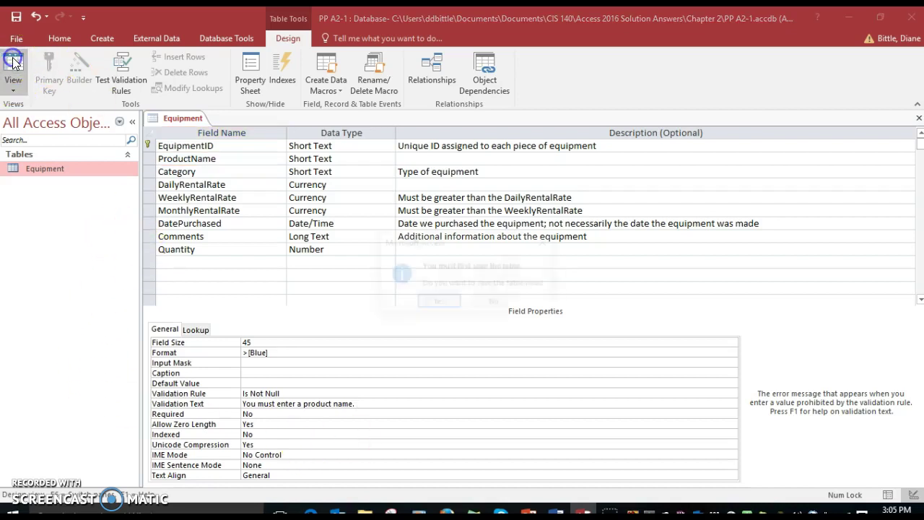
click(438, 301)
click(408, 303)
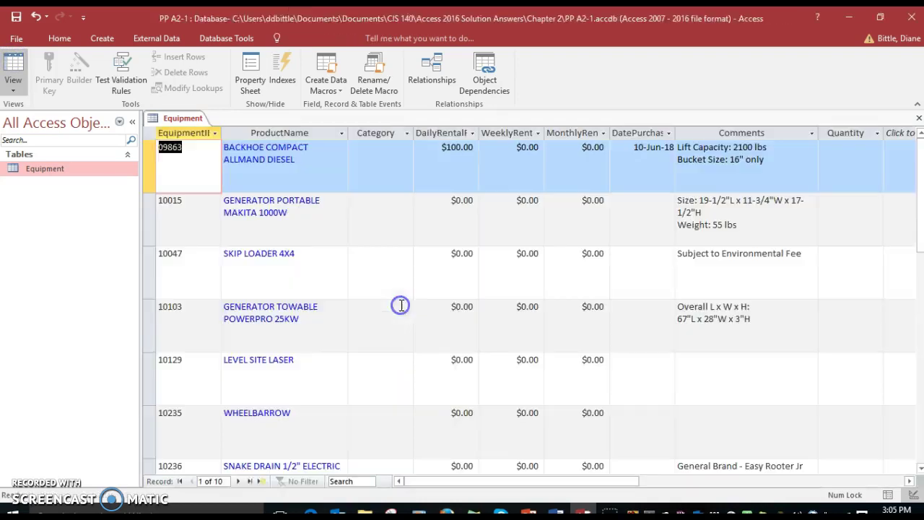
Start a new record with EquipmentID 10400 and try to leave it with the product name blank.
scroll(276, 281, down, 3)
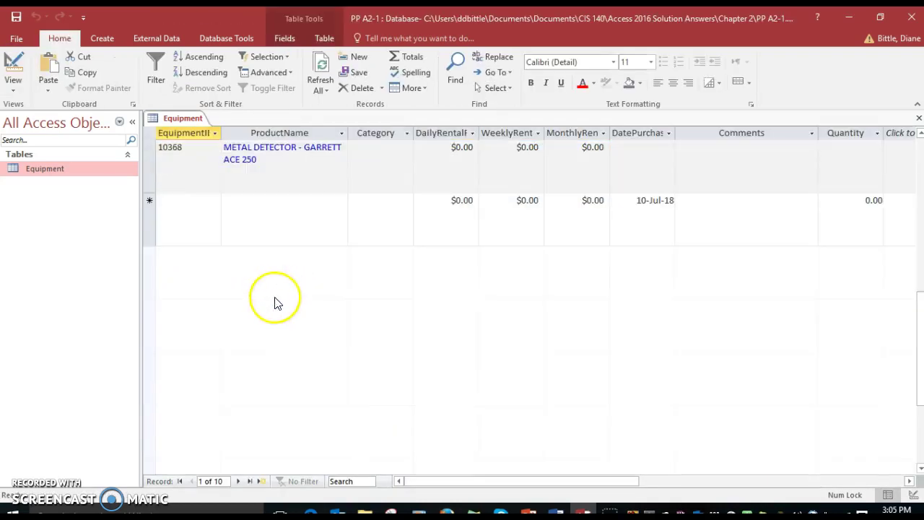
scroll(238, 285, up, 1)
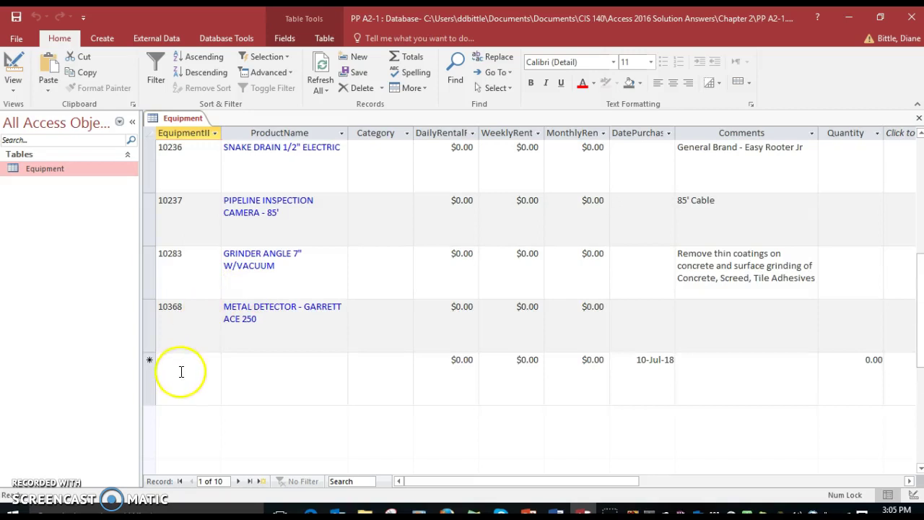
click(182, 370)
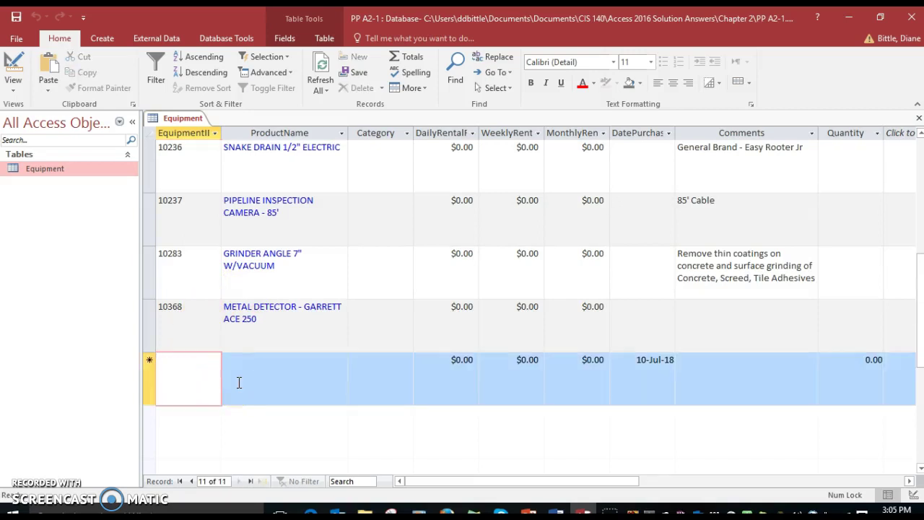
text(10400)
key(Tab)
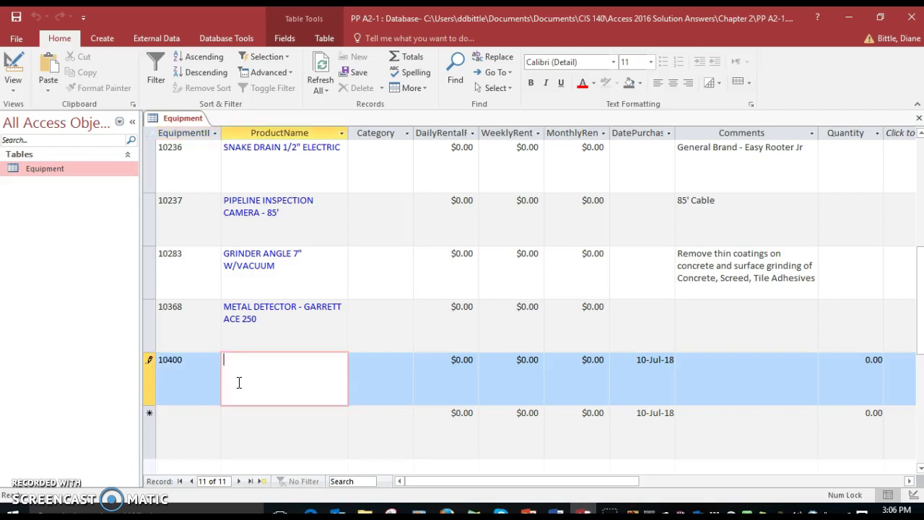
click(292, 321)
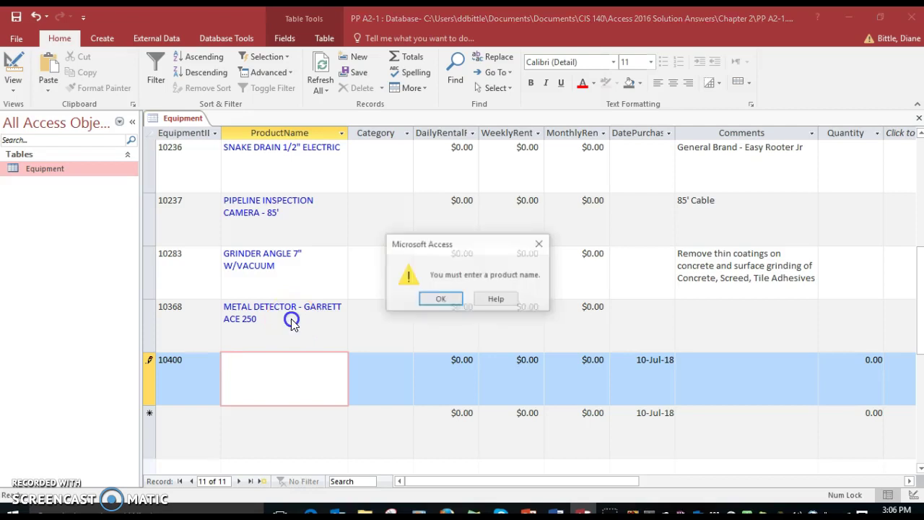
click(492, 300)
click(241, 367)
click(456, 298)
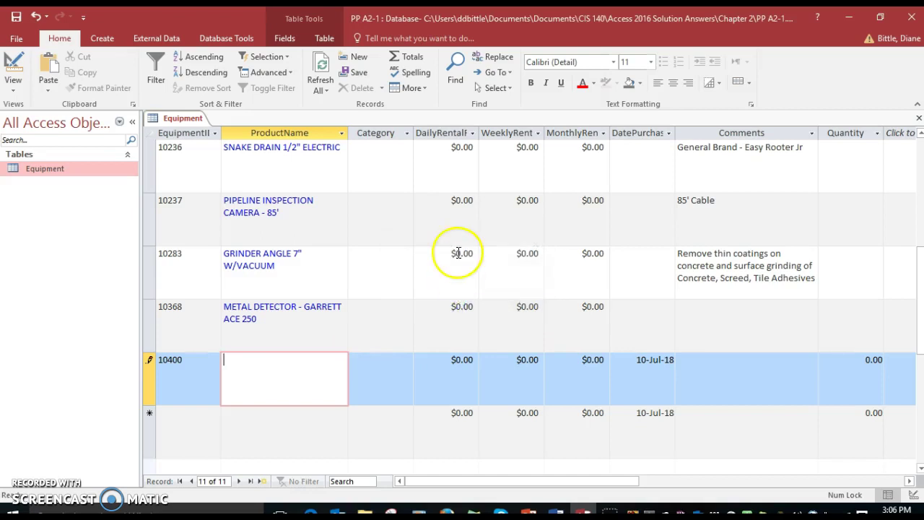
Enter hammer as the product name of record 10400 and try to leave the record without a daily rental rate.
text(hammer)
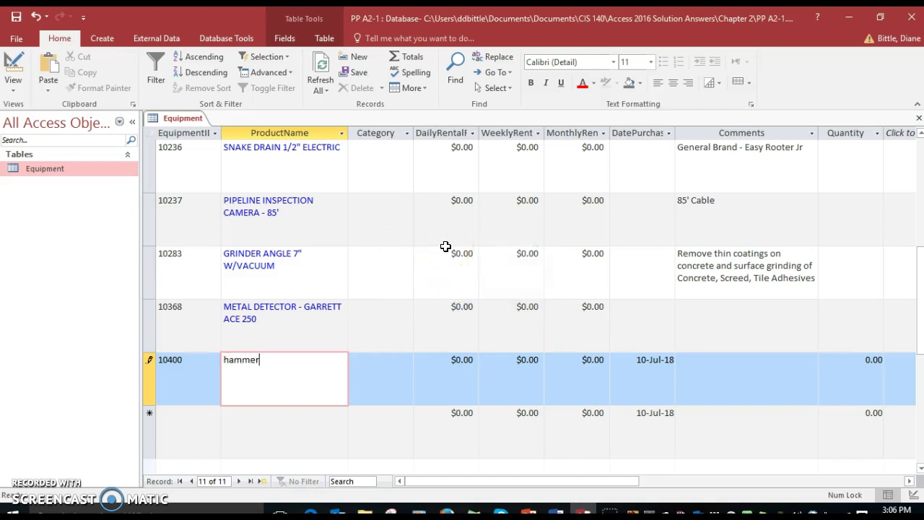
key(Tab)
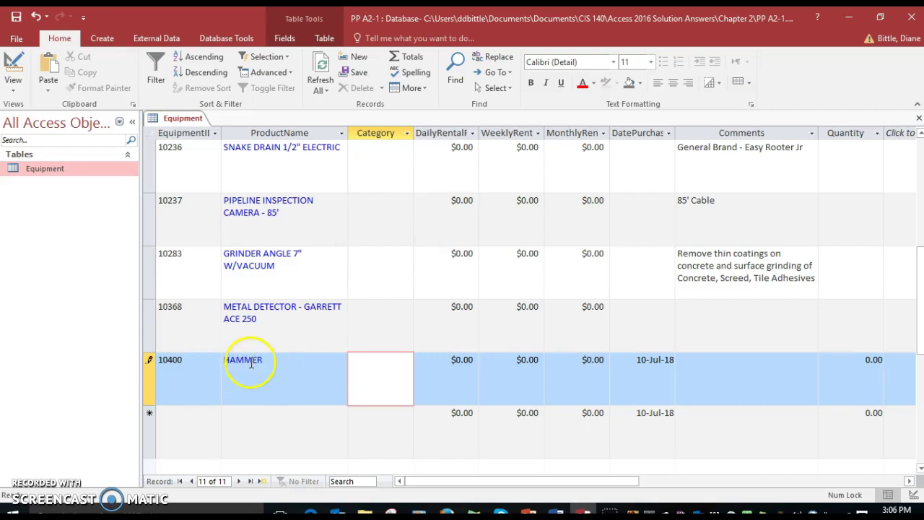
click(249, 310)
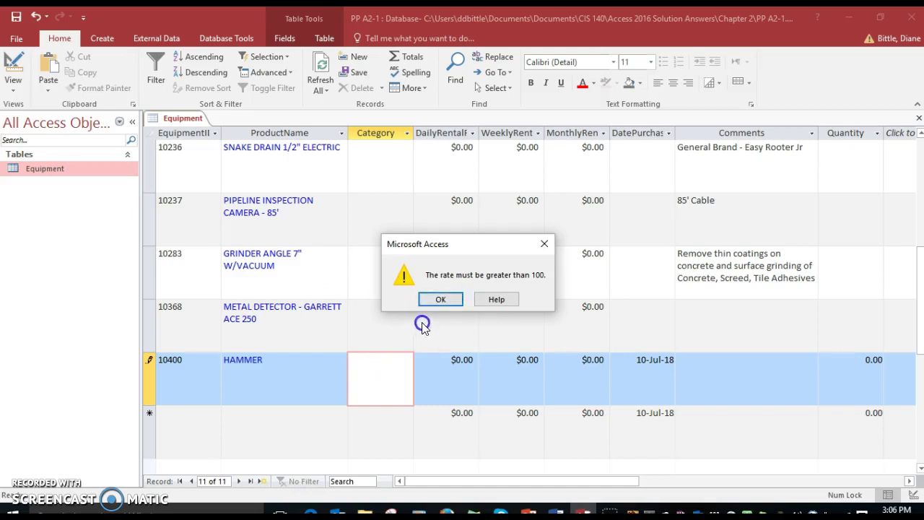
click(440, 297)
Set the hammer record's daily rental rate to 100 and commit the record.
click(445, 352)
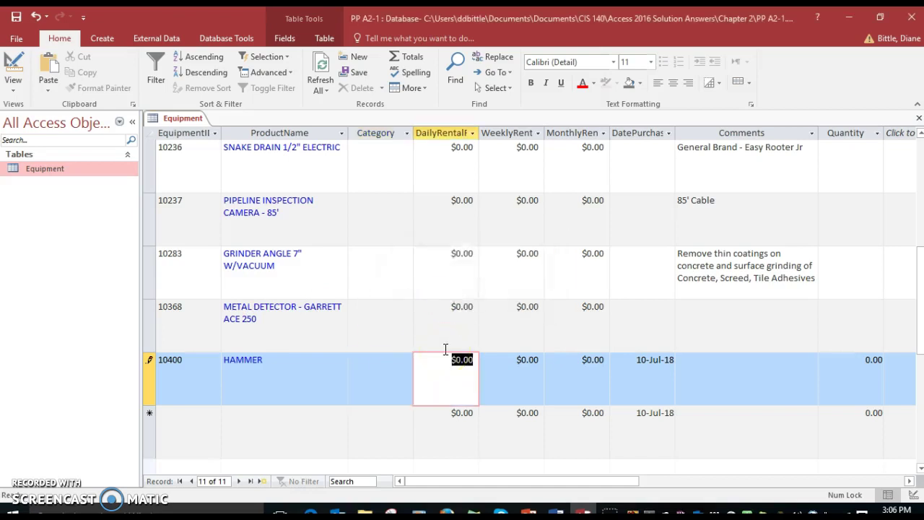
text(100)
key(Tab)
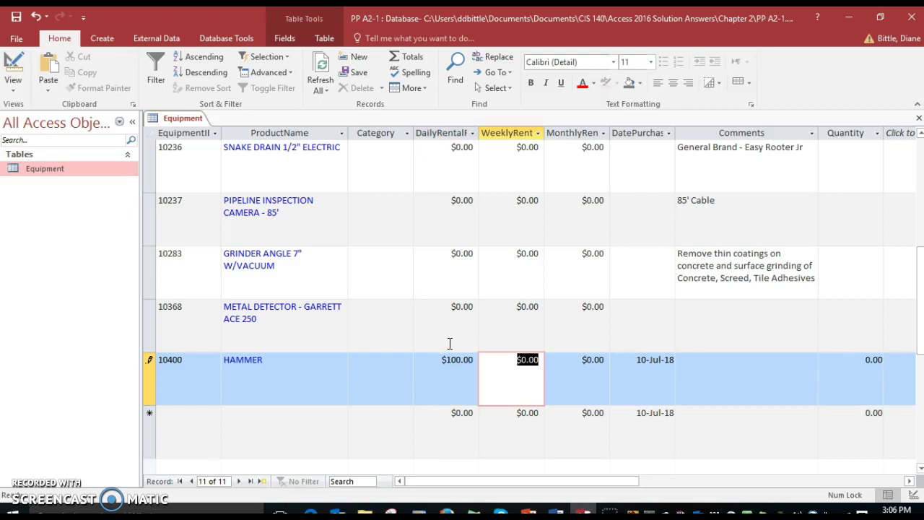
click(453, 322)
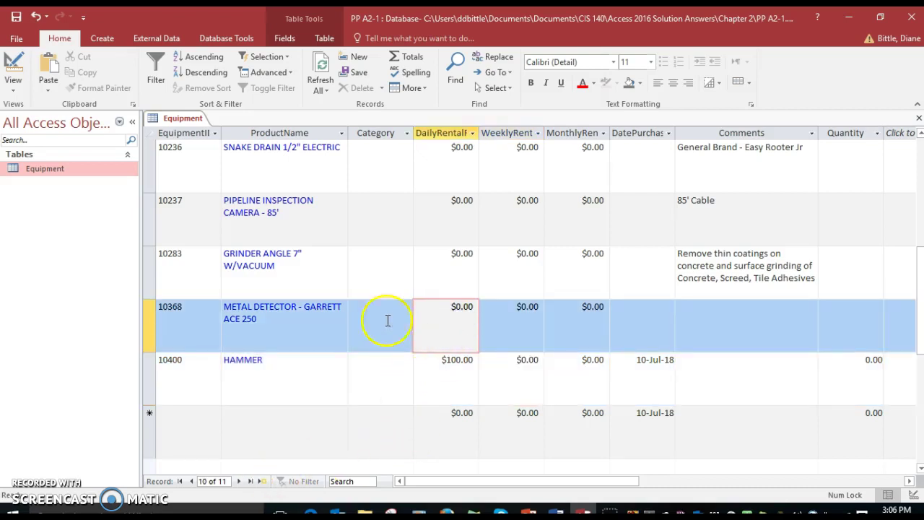
Return the table to Design View and set the ProductName field's Required property to Yes.
click(13, 65)
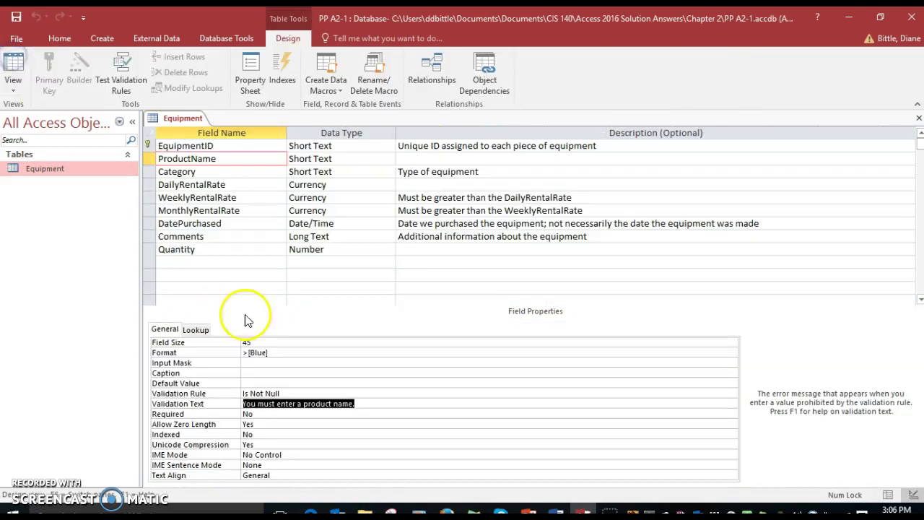
click(267, 415)
click(731, 413)
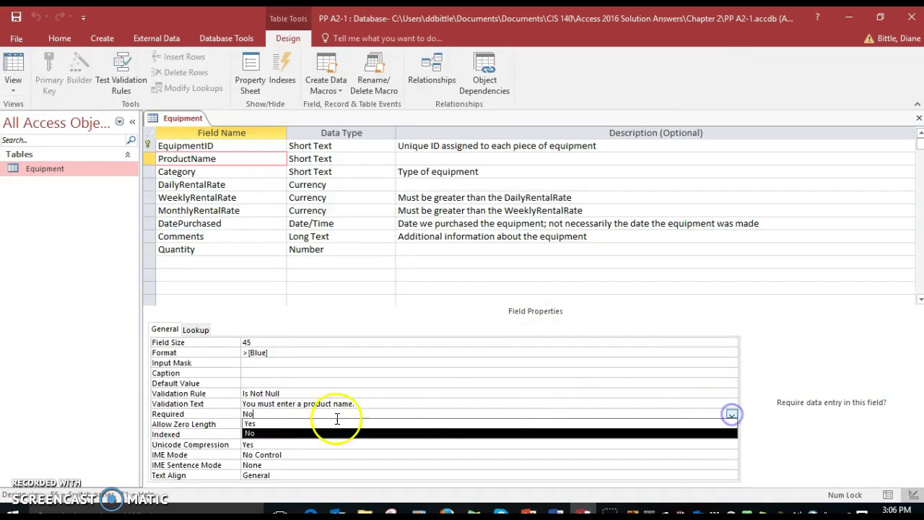
click(273, 423)
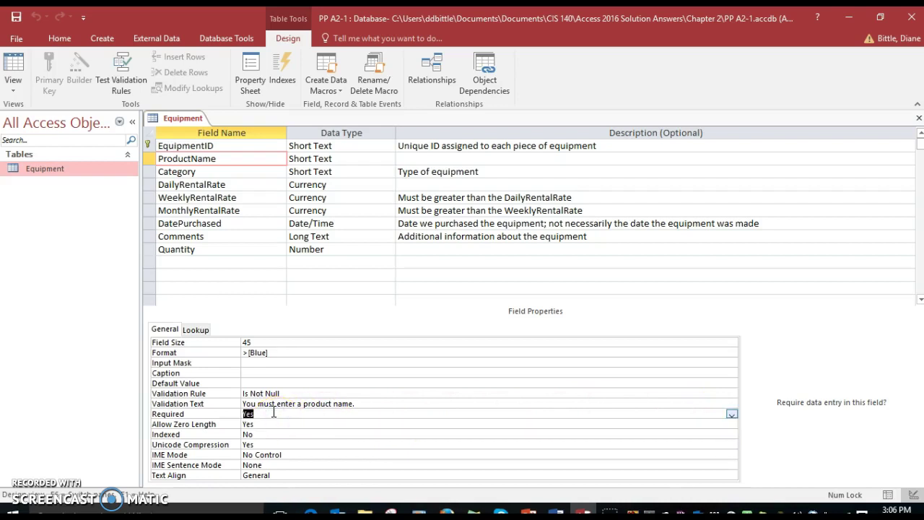